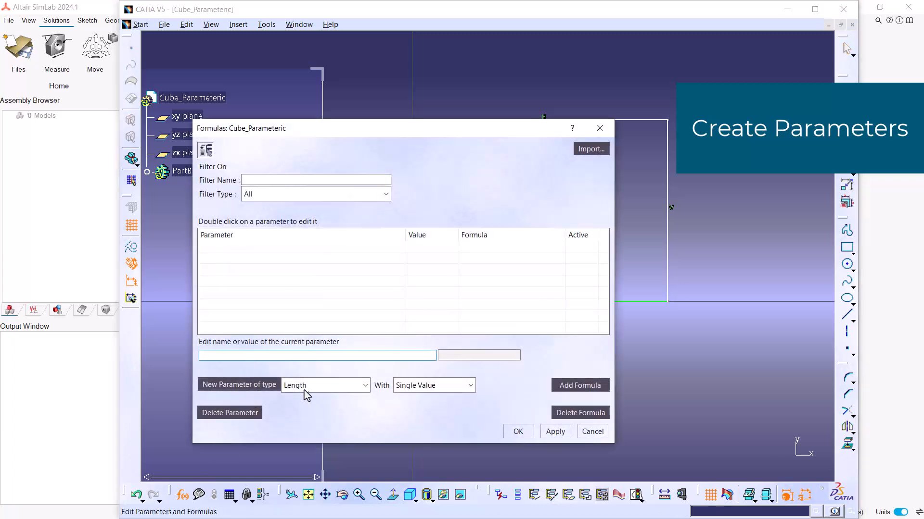
Create a single-value length parameter named Width with a value of 2 mm.
left_click(234, 385)
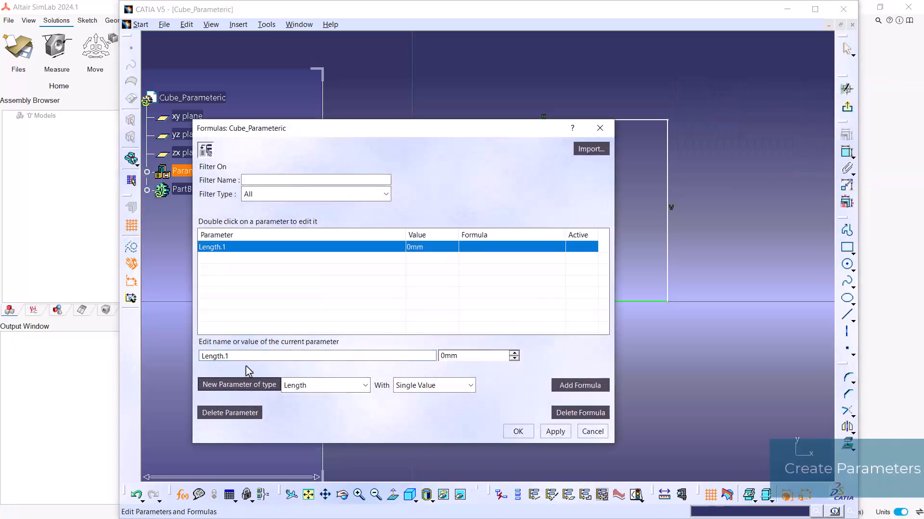
type("Width")
key("Tab")
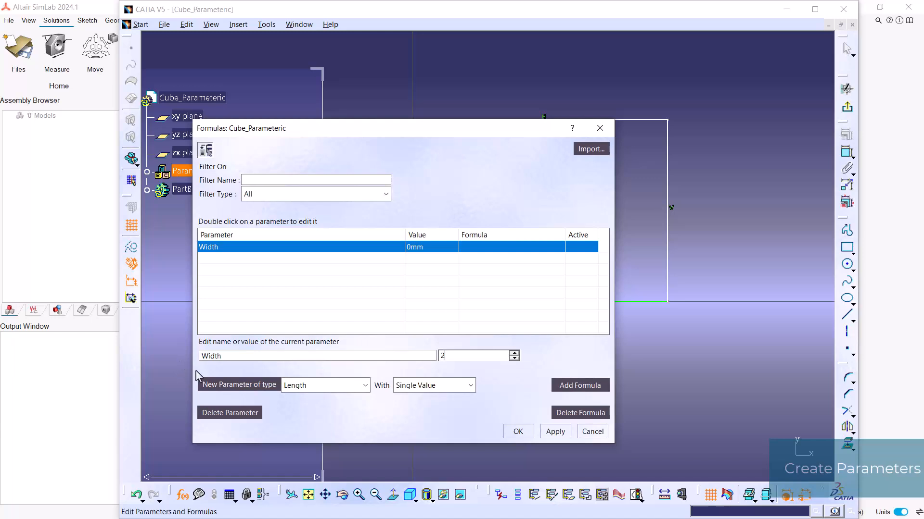
Add a second length-type parameter named Length with a value of 5 mm.
left_click(232, 385)
left_click(254, 357)
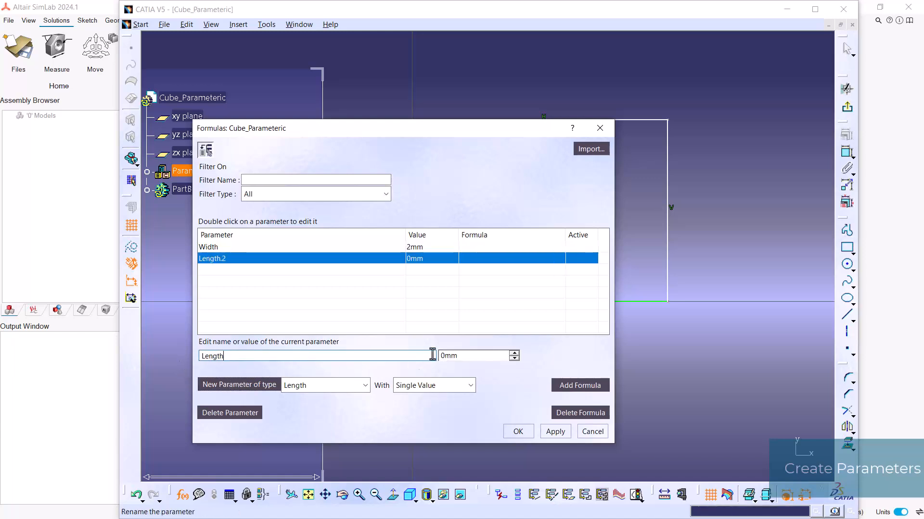
left_click(442, 356)
type("5")
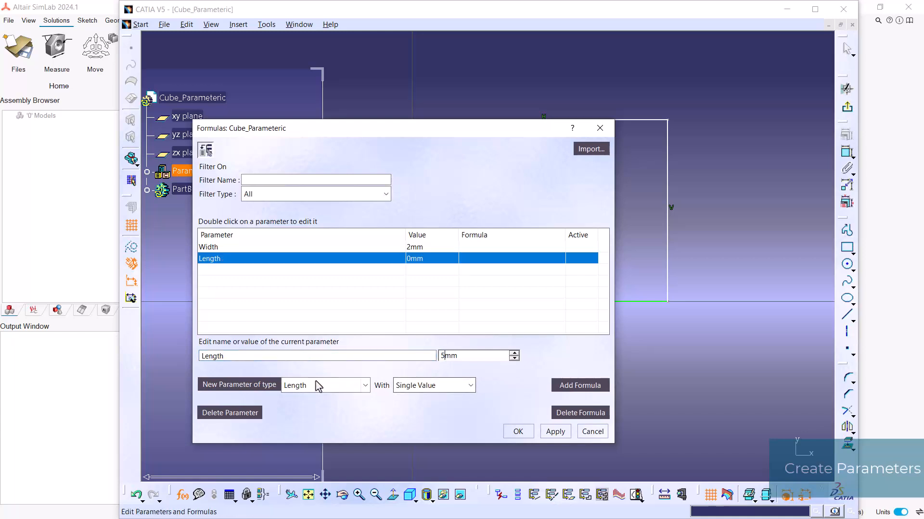
Add a third length-type parameter named Height set to 10 mm, accept the formulas, and check the parameters in the specification tree.
left_click(255, 388)
left_click(246, 356)
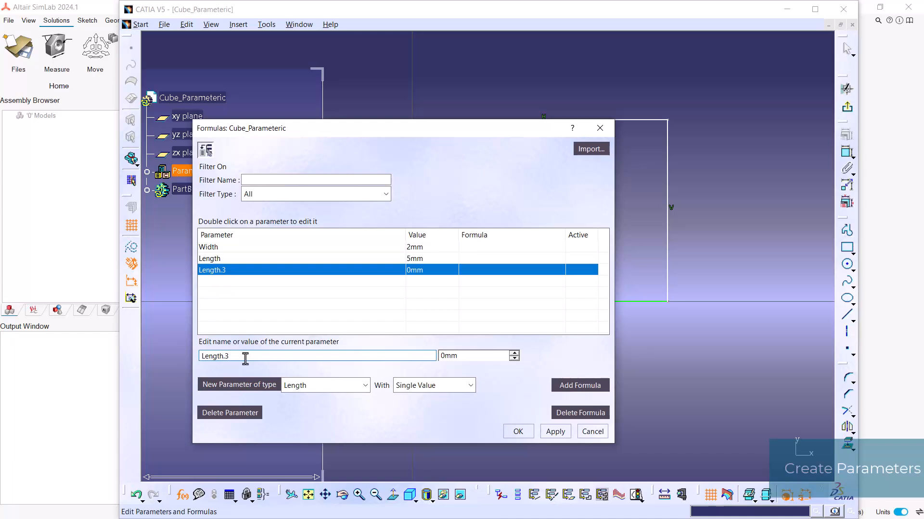
double_click(246, 356)
type("Height")
key("Tab")
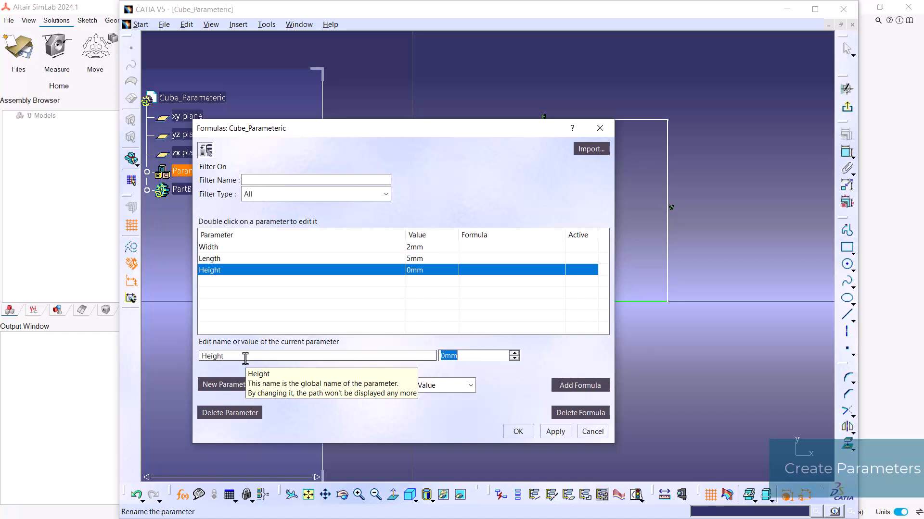
type("10")
left_click(247, 356)
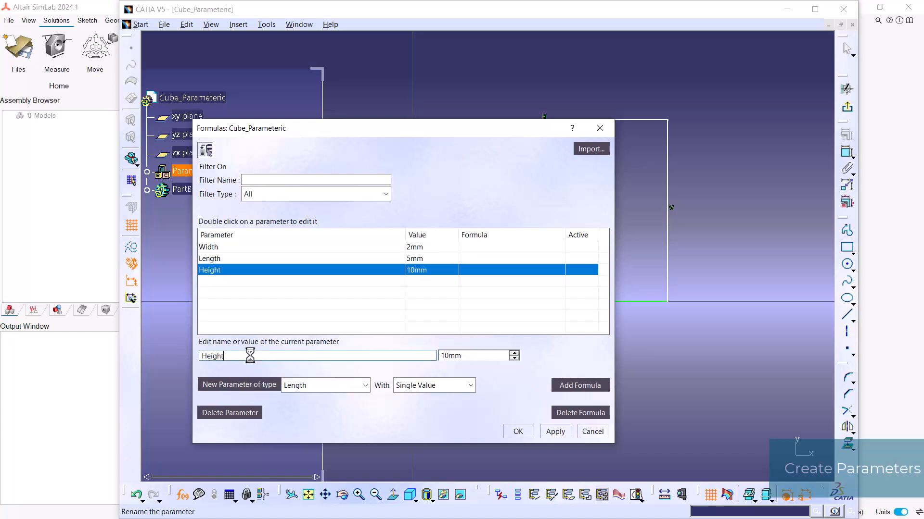
left_click(518, 432)
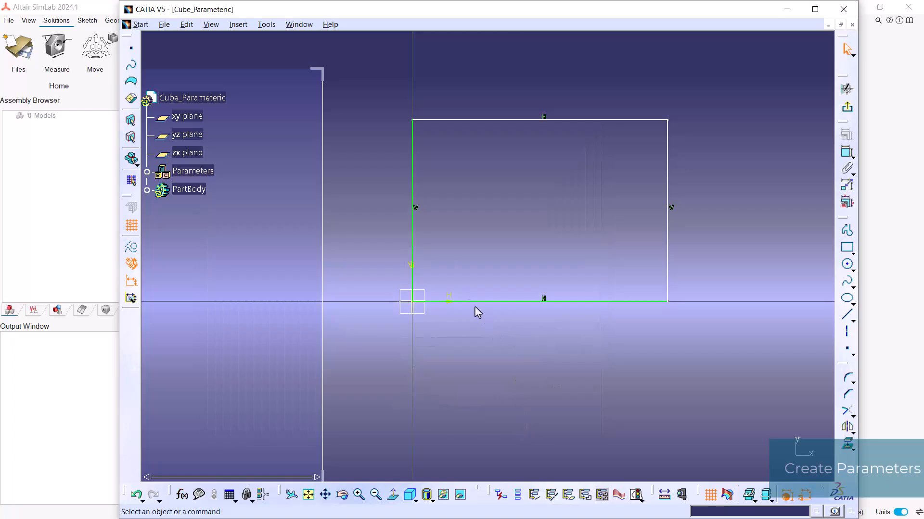
left_click(147, 173)
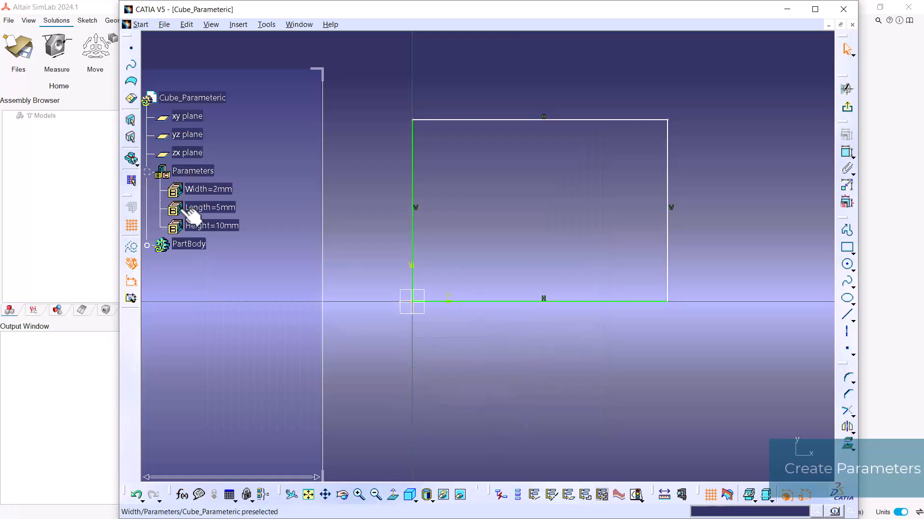
left_click(146, 172)
Constrain the rectangle with a vertical dimension on its right edge and a horizontal dimension on its top edge.
mouse_move(527, 233)
middle_mouse_down()
mouse_move(512, 253)
mouse_move(476, 262)
mouse_move(488, 259)
middle_mouse_up()
left_click(847, 151)
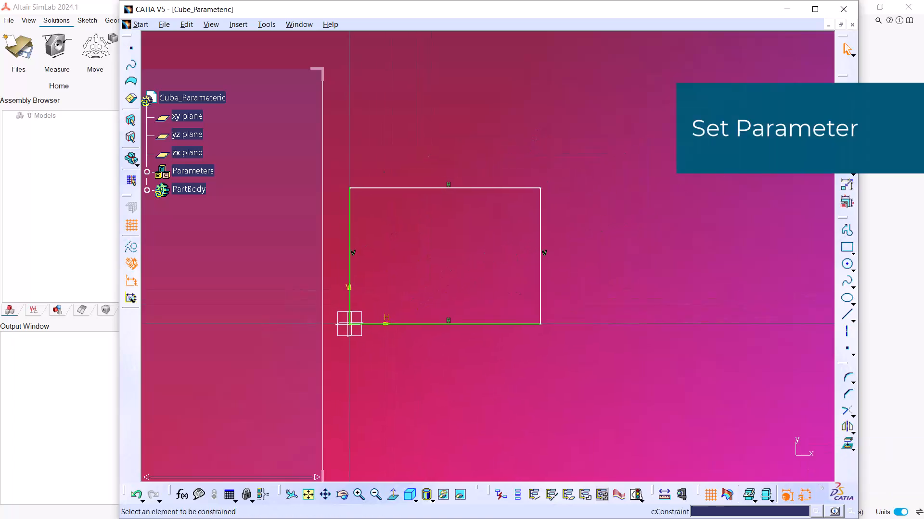
left_click(540, 268)
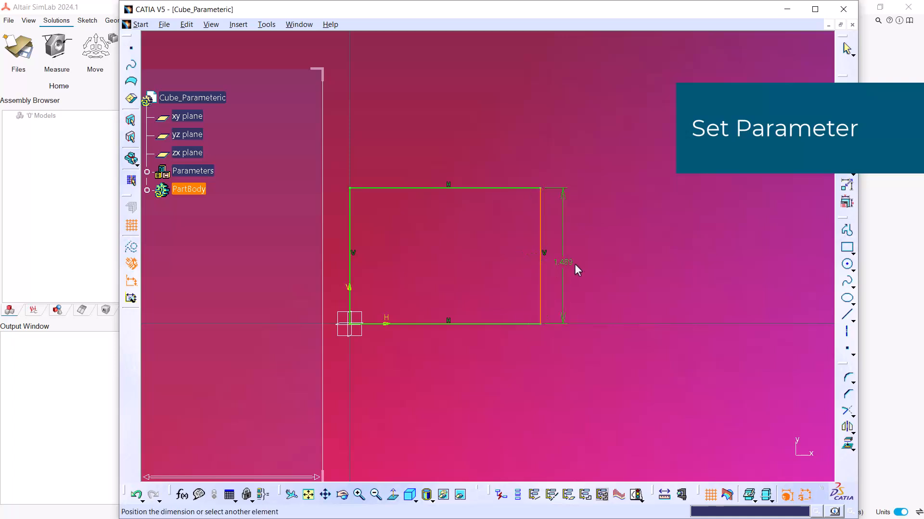
left_click(594, 261)
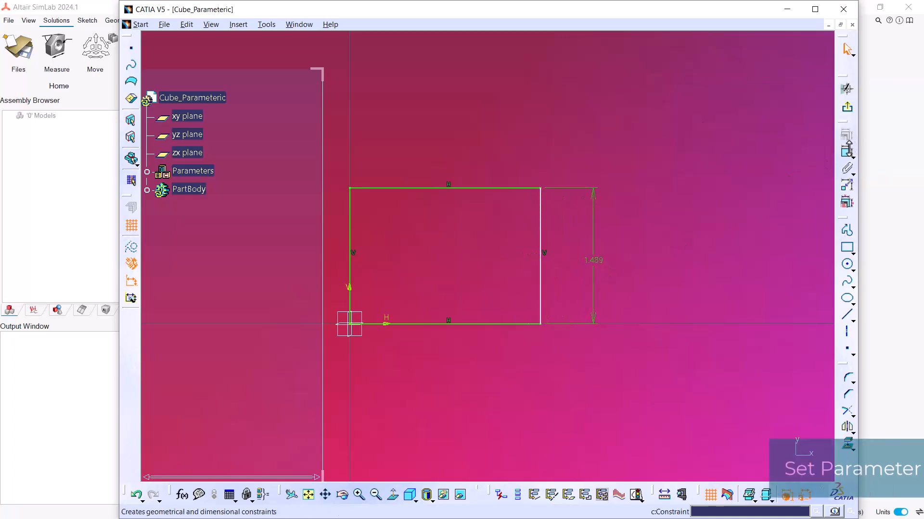
left_click(487, 189)
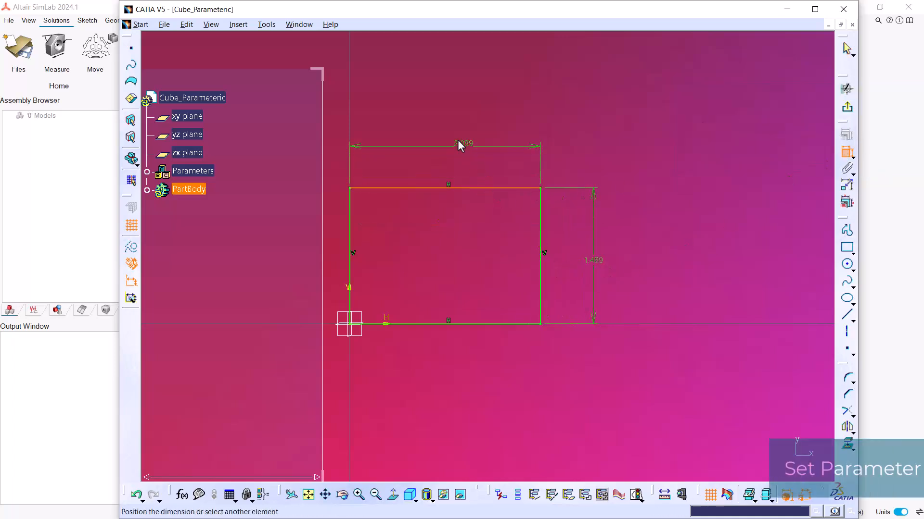
left_click(457, 141)
Drive the rectangle's vertical dimension by a formula equal to the Width parameter, allowing automatic update of the relation.
left_click(593, 259)
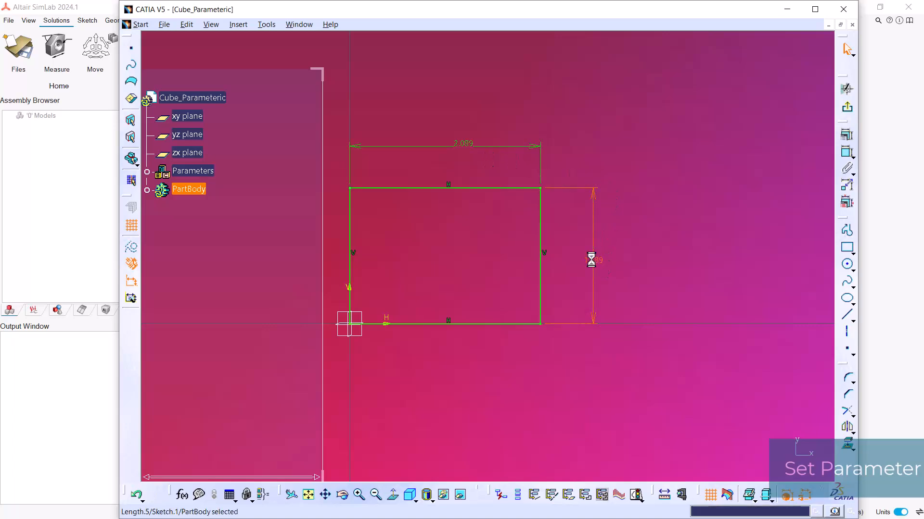
right_click(591, 261)
left_click(599, 255)
double_click(594, 259)
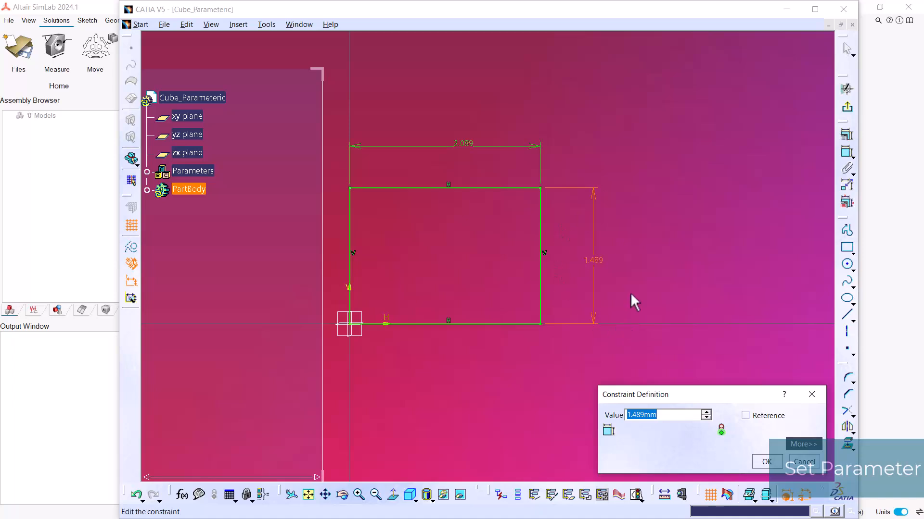
right_click(657, 421)
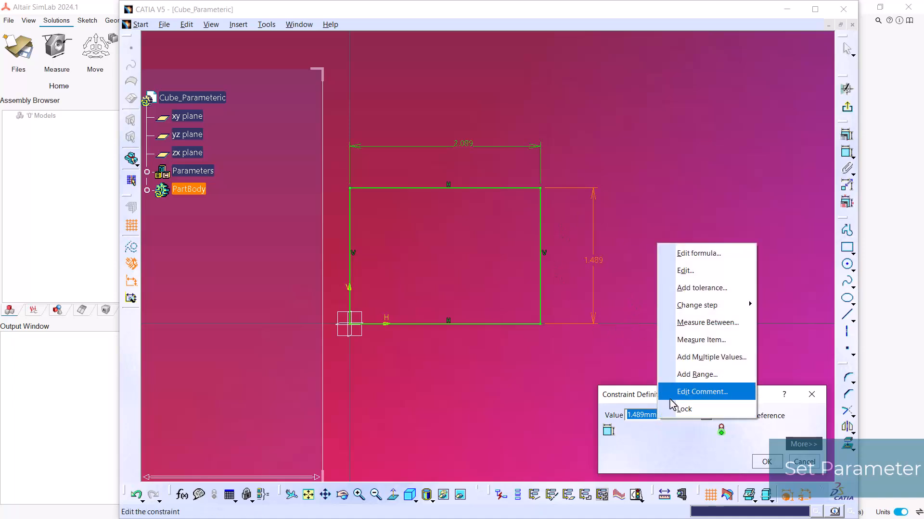
left_click(731, 262)
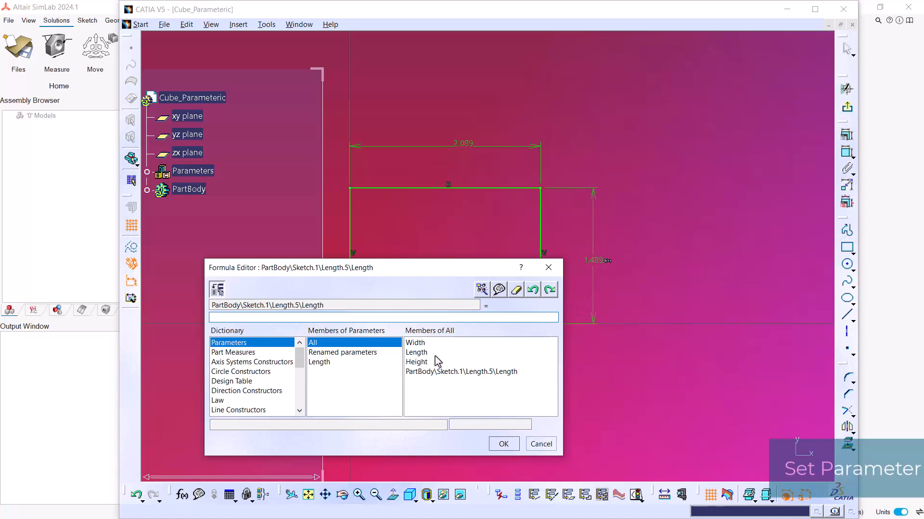
left_click(420, 343)
double_click(423, 346)
left_click_drag(233, 319, 224, 318)
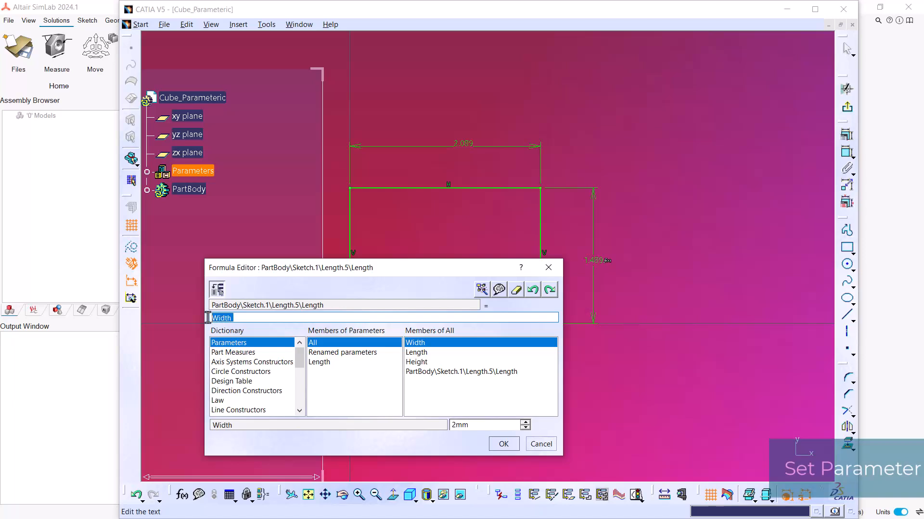
left_click(503, 444)
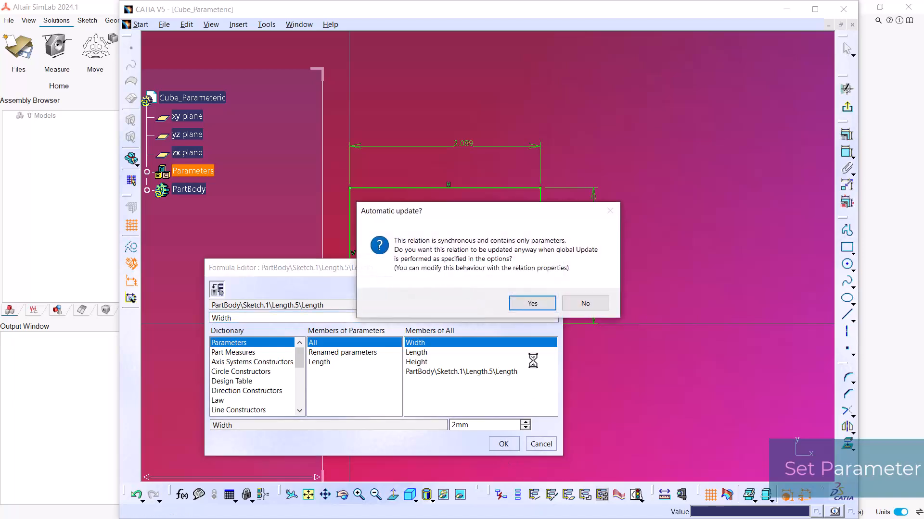
left_click(532, 304)
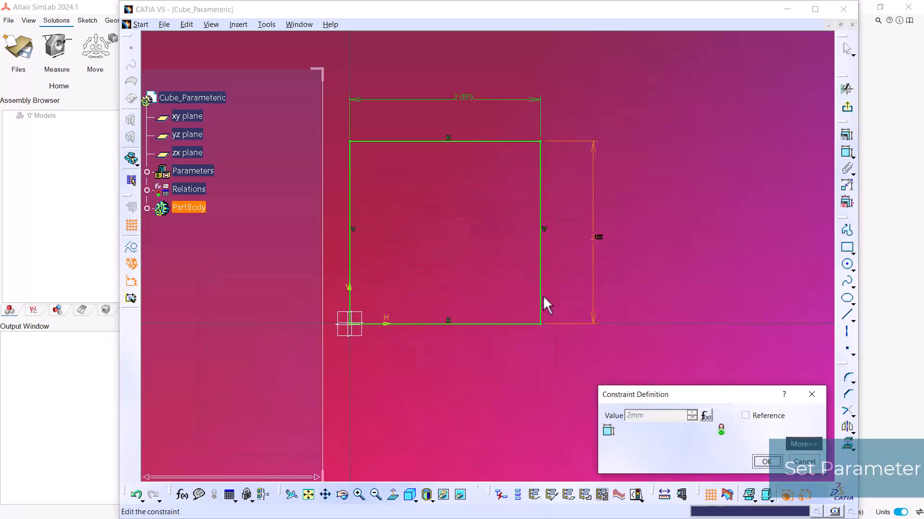
left_click(767, 461)
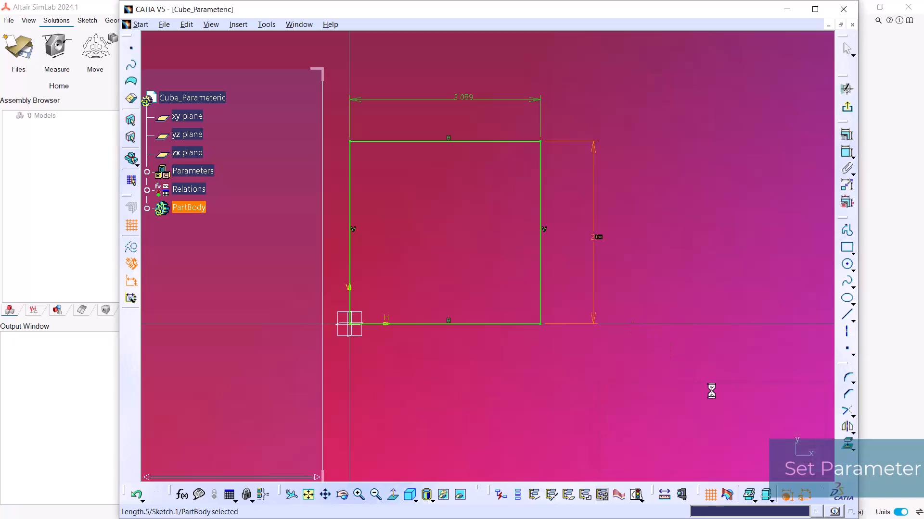
Drive the rectangle's horizontal dimension by a formula equal to the Length parameter, allowing automatic update of the relation.
scroll(487, 132, "down", 3)
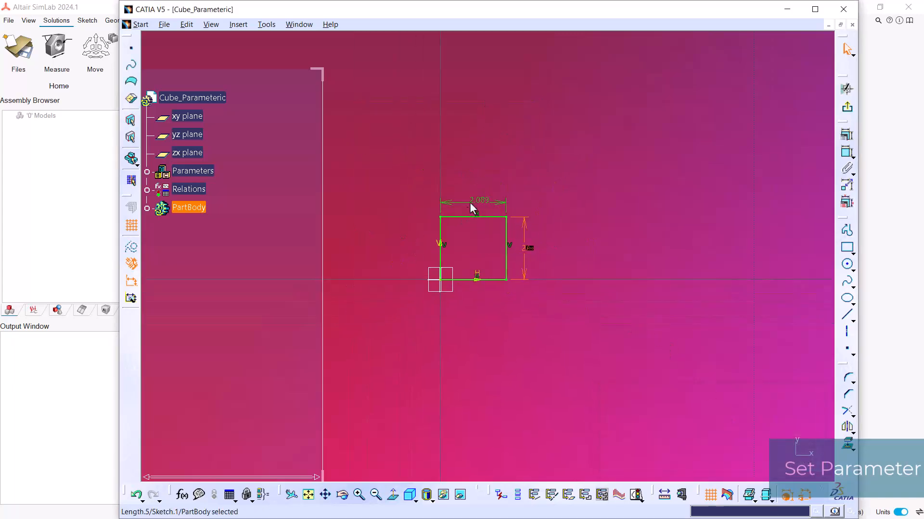
double_click(477, 199)
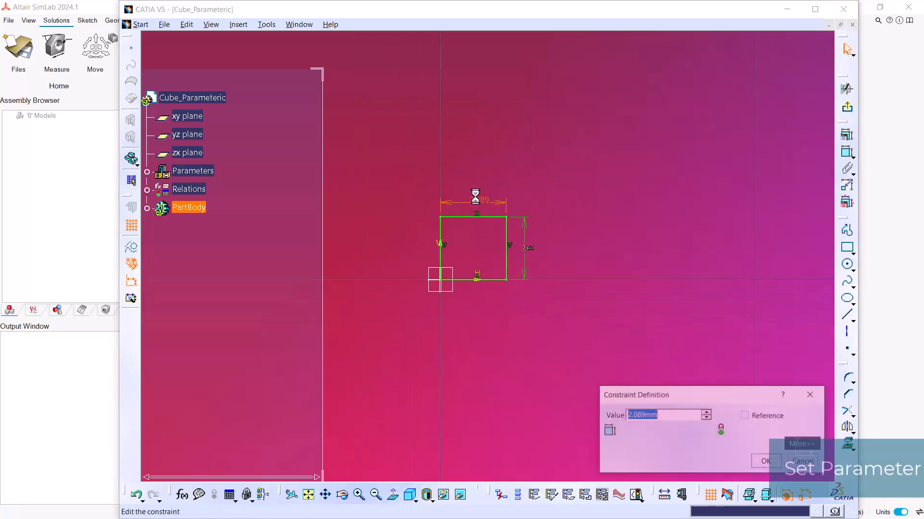
right_click(666, 414)
left_click(729, 251)
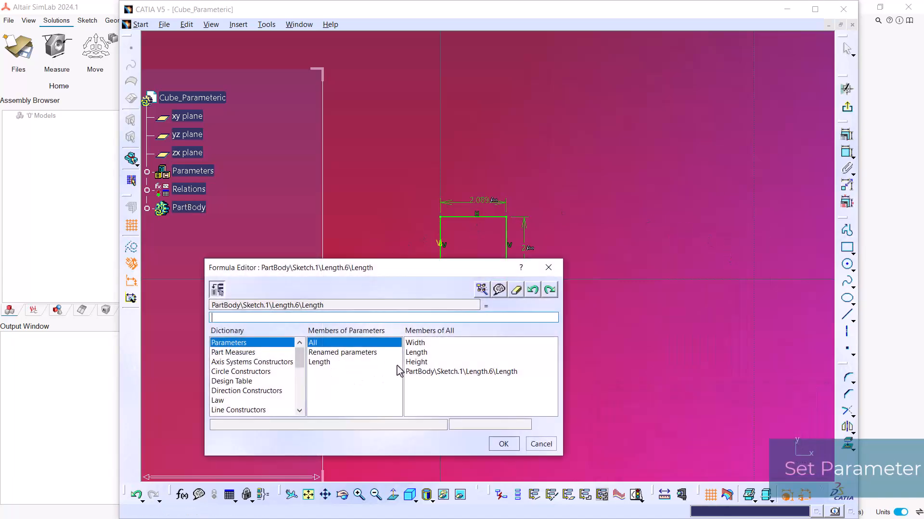
left_click(447, 353)
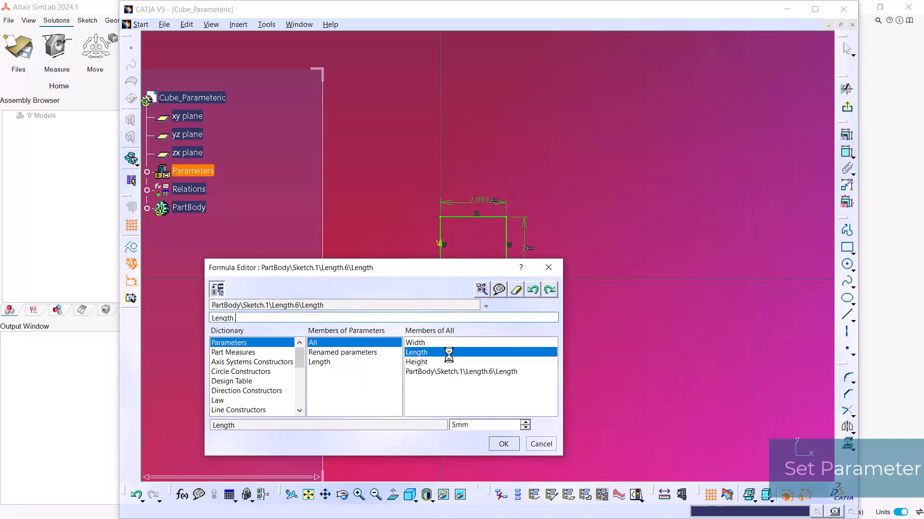
left_click(501, 442)
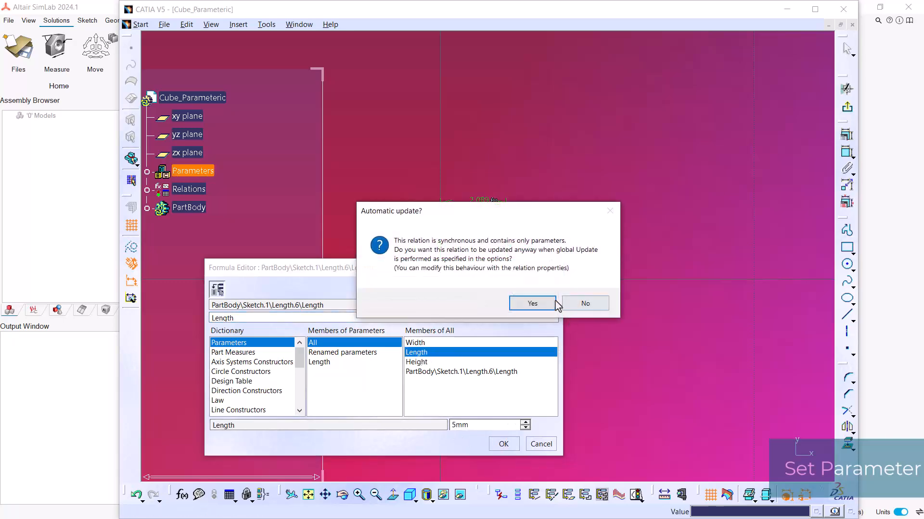
left_click(539, 302)
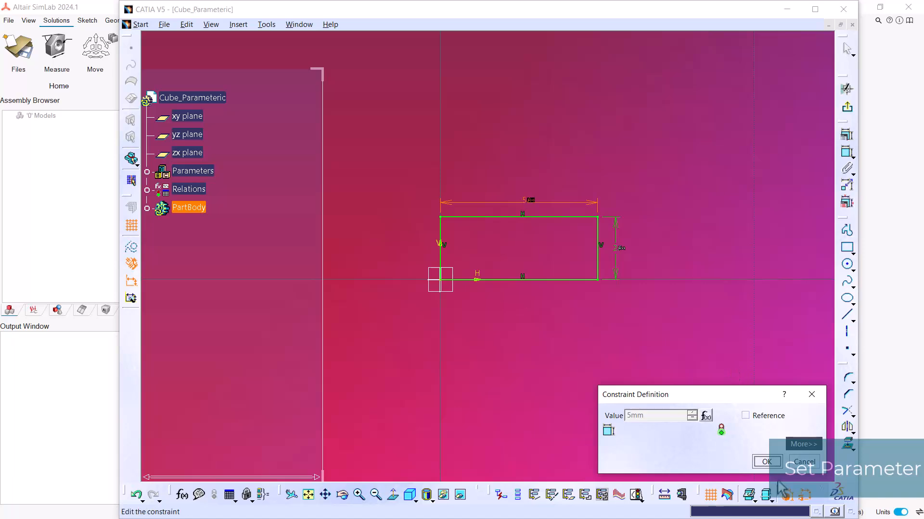
left_click(767, 461)
Exit the sketch and pad the rectangle with its length driven by a formula equal to the Height parameter, allowing automatic update.
middle_click_drag(595, 341, 573, 351)
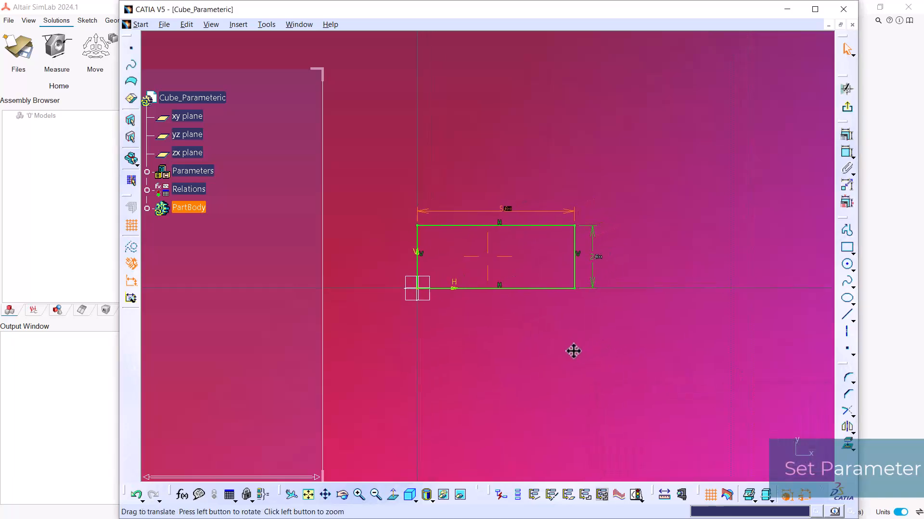
left_click(846, 107)
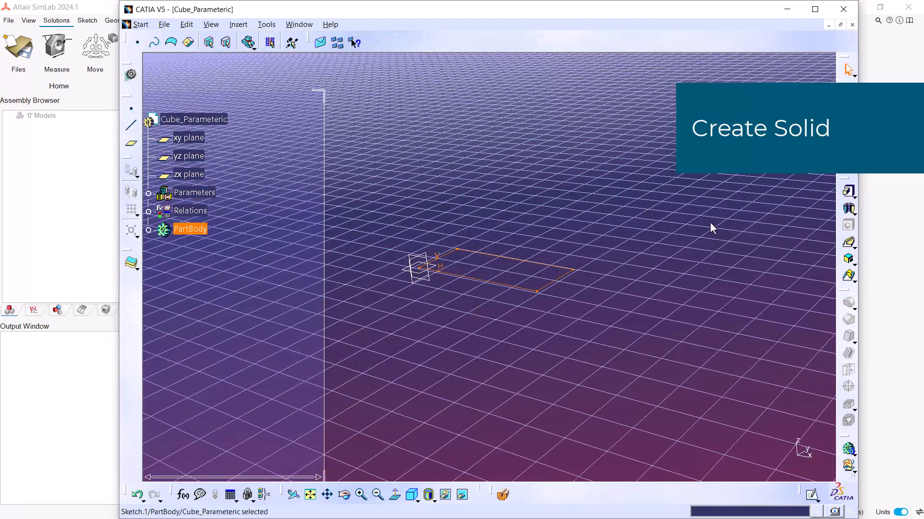
left_click(848, 192)
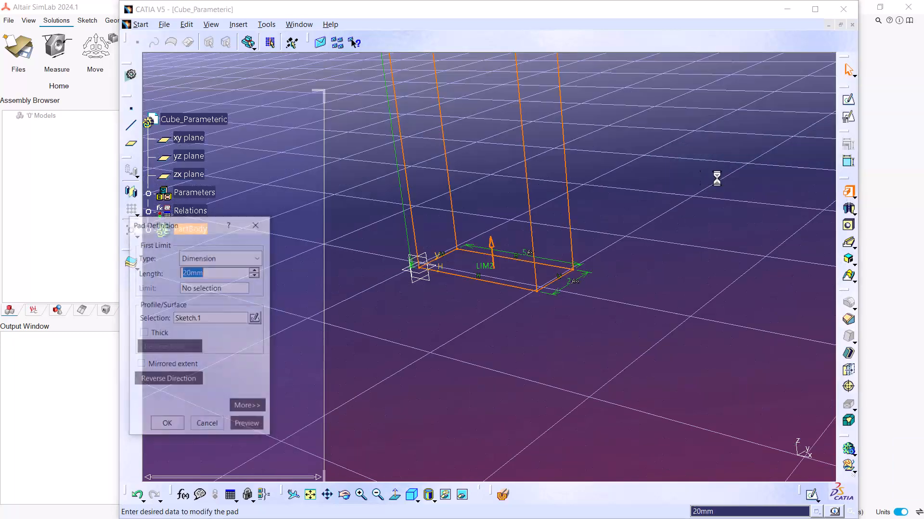
right_click(205, 272)
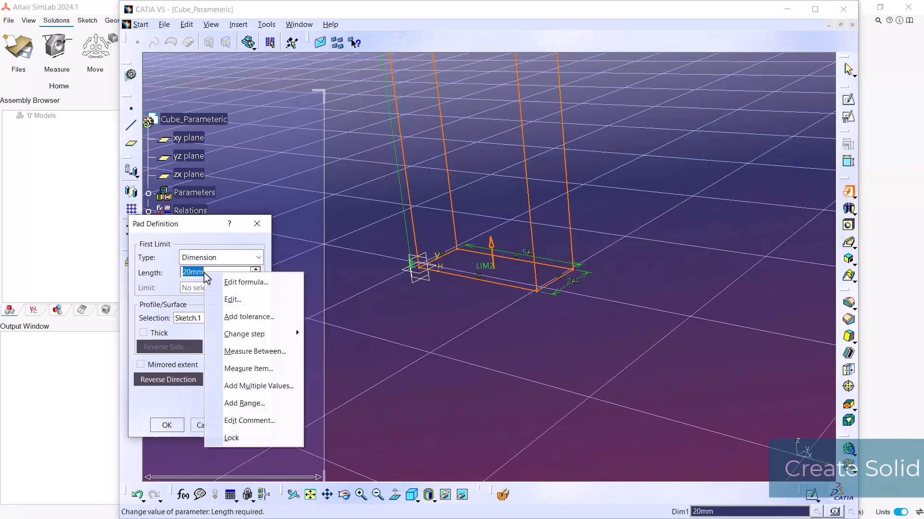
left_click(251, 284)
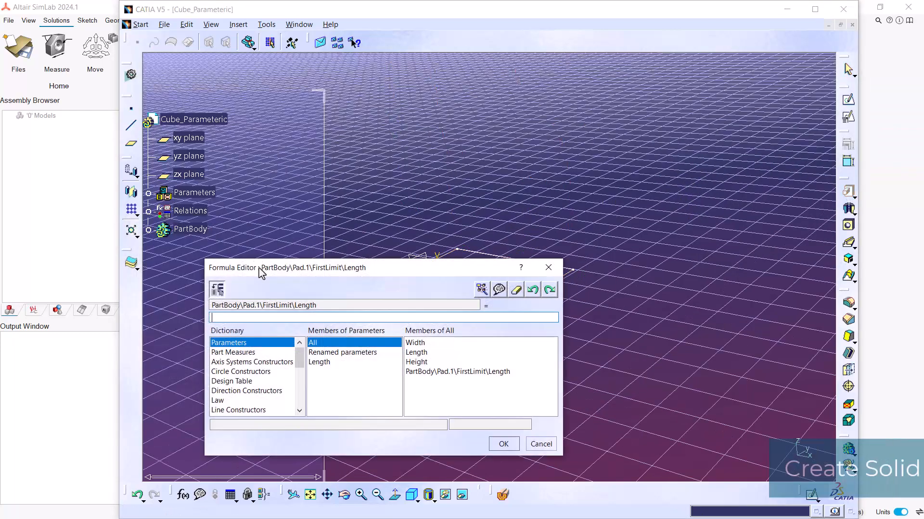
double_click(421, 361)
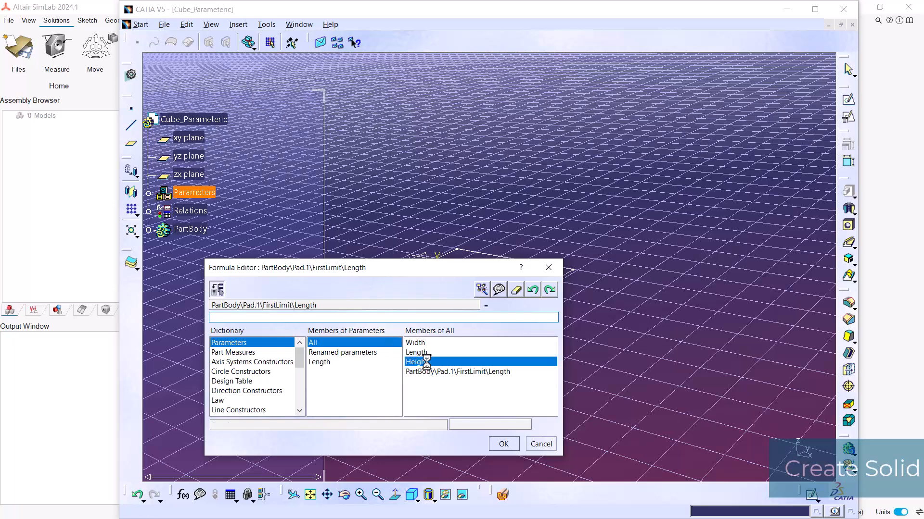
left_click(517, 444)
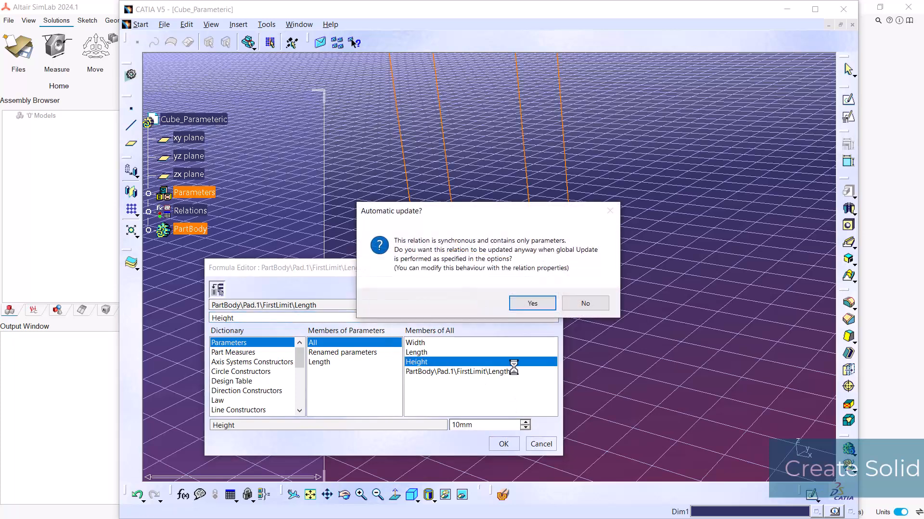
left_click(537, 304)
middle_click_drag(433, 265, 486, 278)
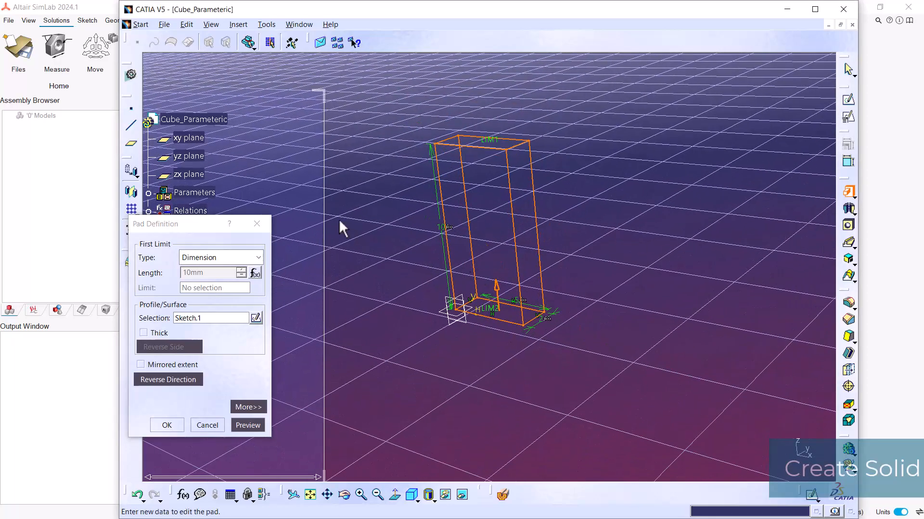
left_click(167, 424)
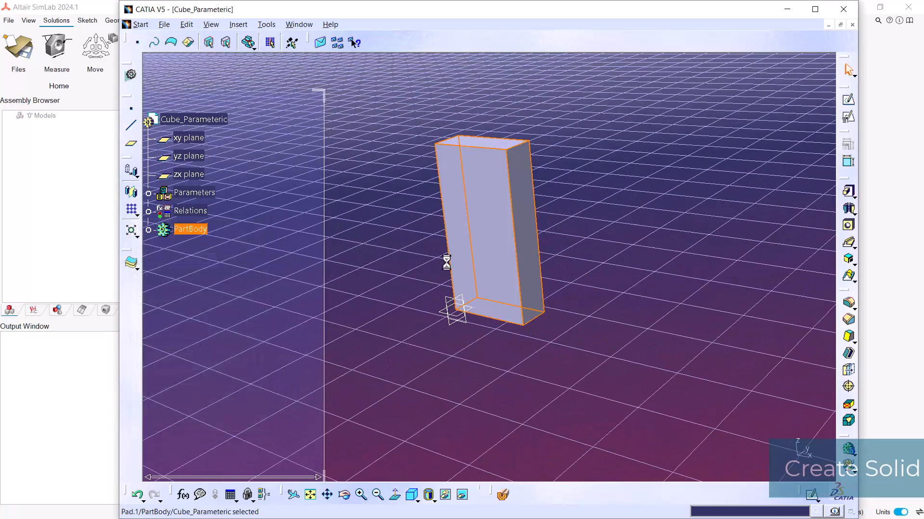
left_click(412, 279)
middle_click_drag(402, 252, 416, 263)
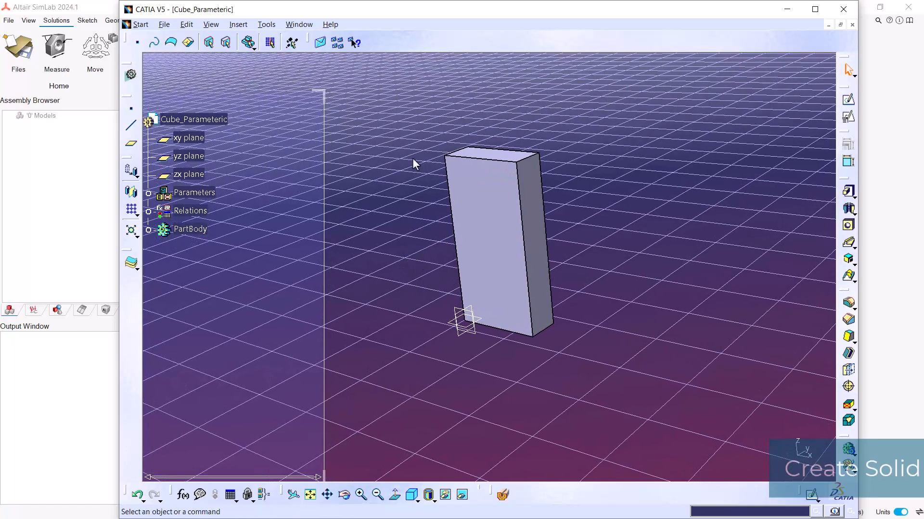
Set the Width parameter in the specification tree to 4 mm and check the updated solid.
left_click(149, 193)
double_click(214, 219)
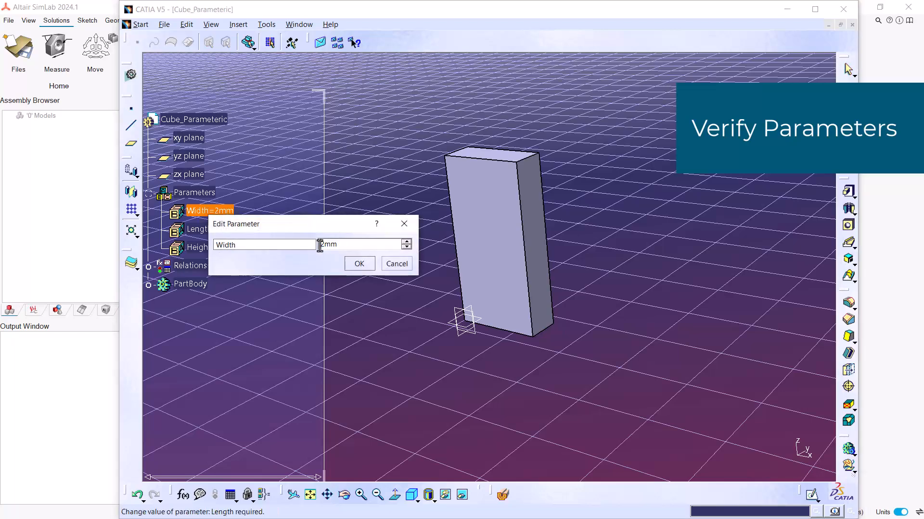
type("4")
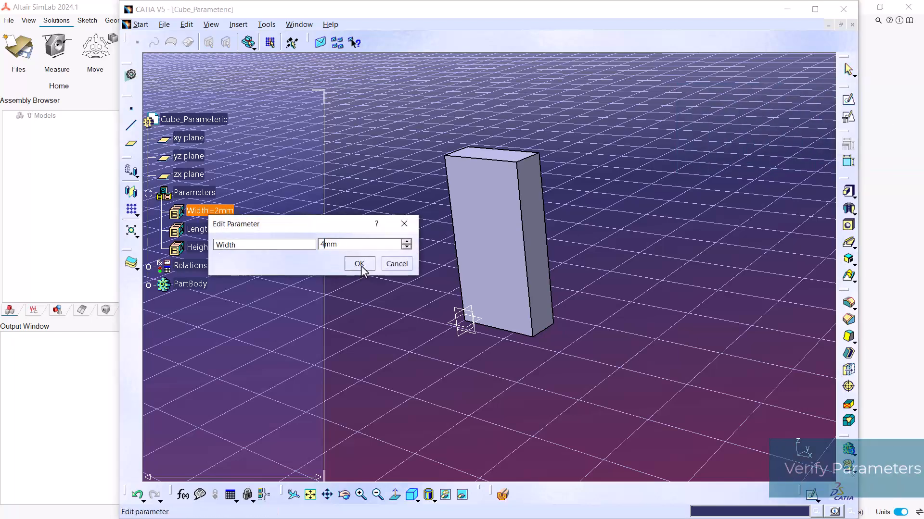
left_click(355, 264)
middle_click_drag(433, 229, 458, 295)
left_click(385, 187)
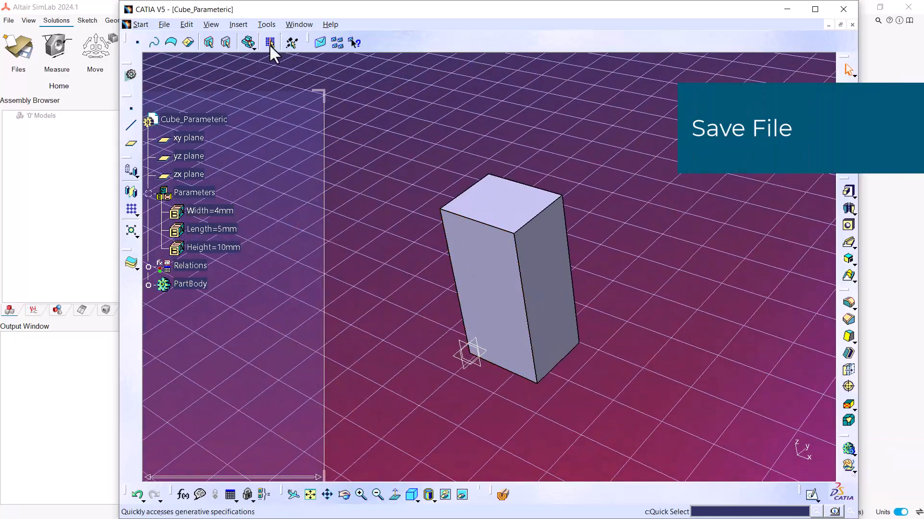
Save the part as Cube_Parameteric.CATPart in the Catia_Params folder.
left_click(166, 25)
key("Right")
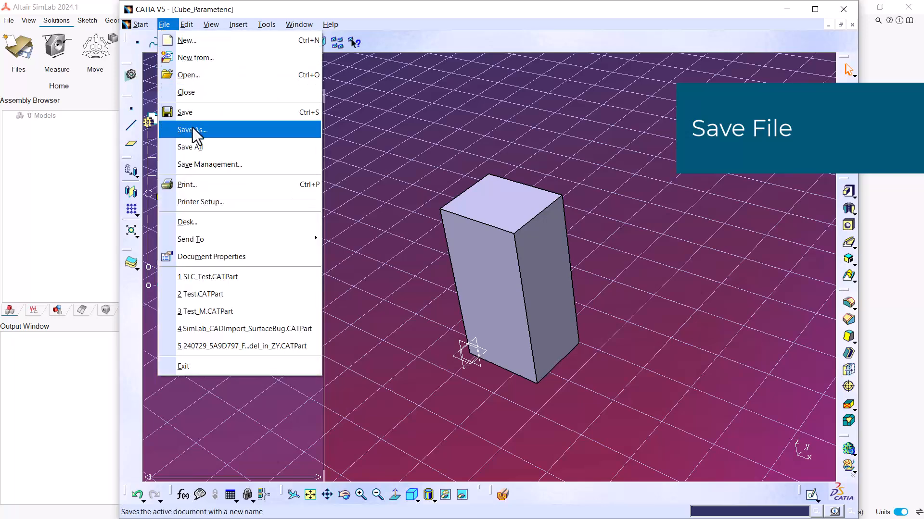
left_click(212, 128)
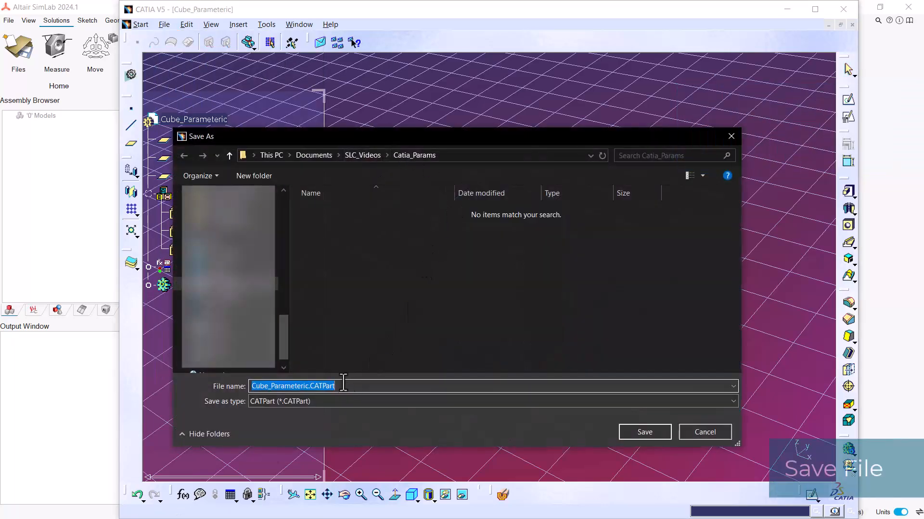
left_click(645, 432)
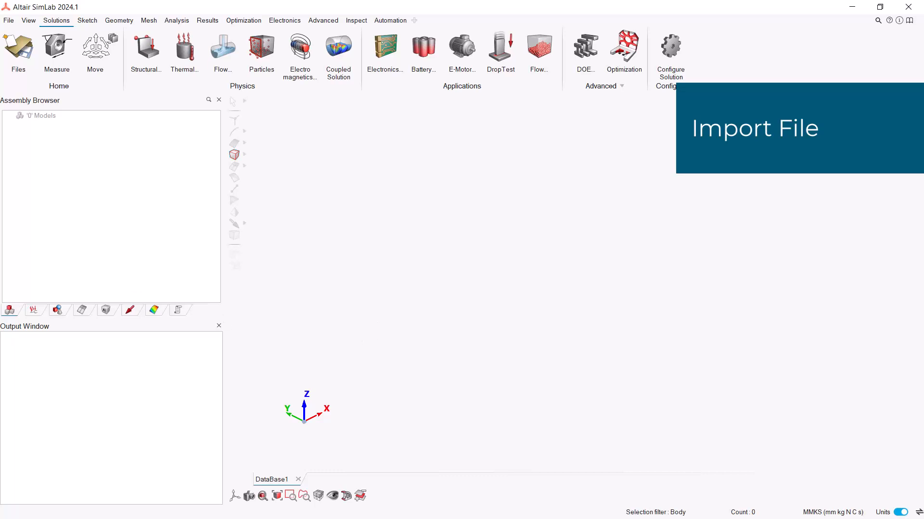
Switch to SimLab and import Cube_Parameteric.CATPart from the Catia_Params folder using the Direct method with design parameters enabled.
key("alt+Tab")
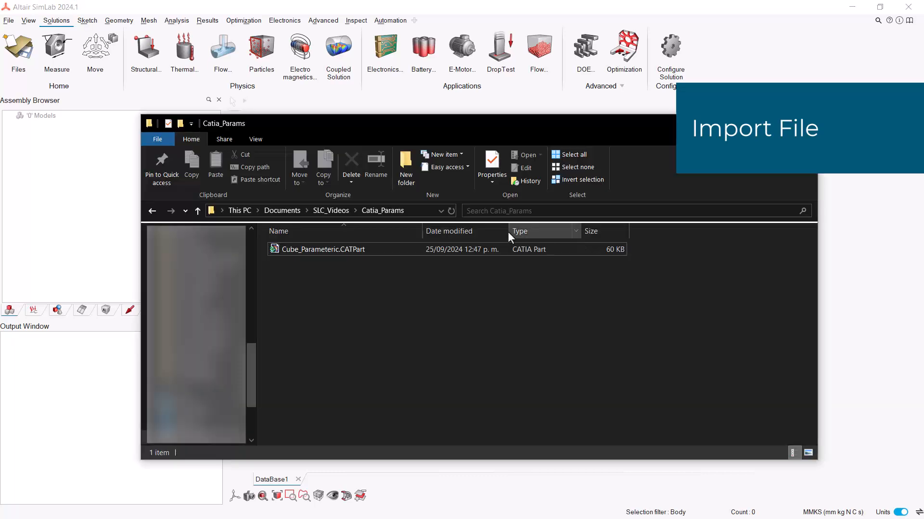
left_click_drag(329, 251, 854, 278)
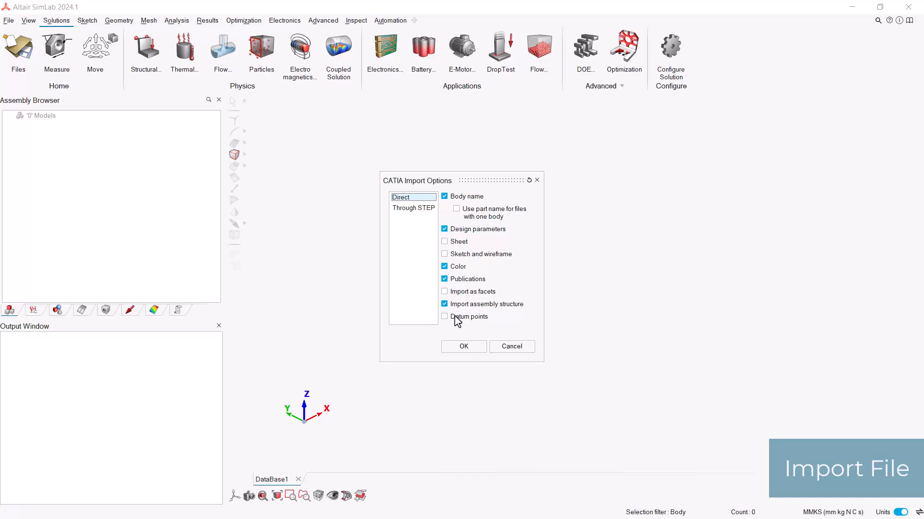
left_click(454, 232)
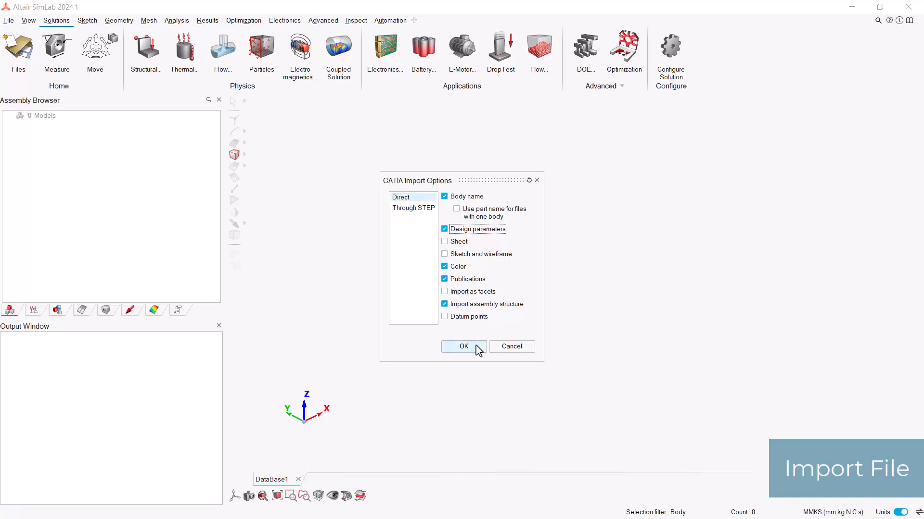
left_click(477, 347)
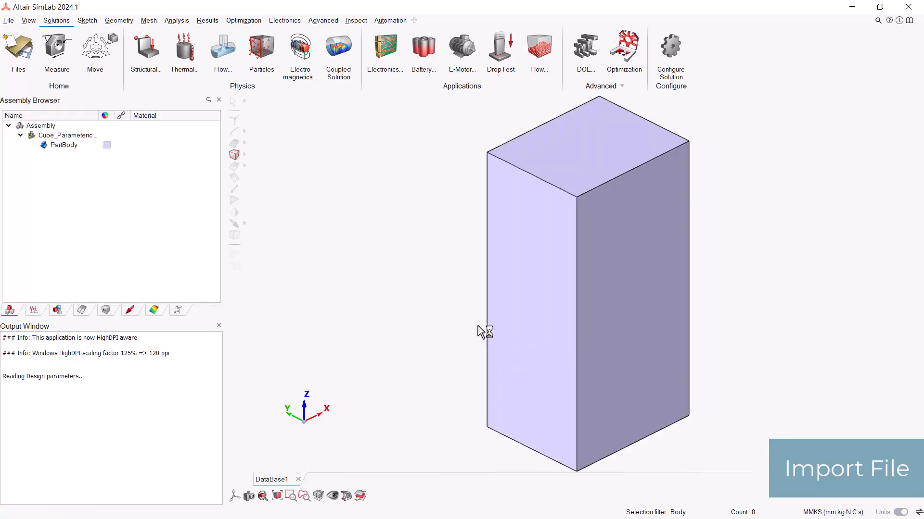
middle_click_drag(480, 330, 521, 303)
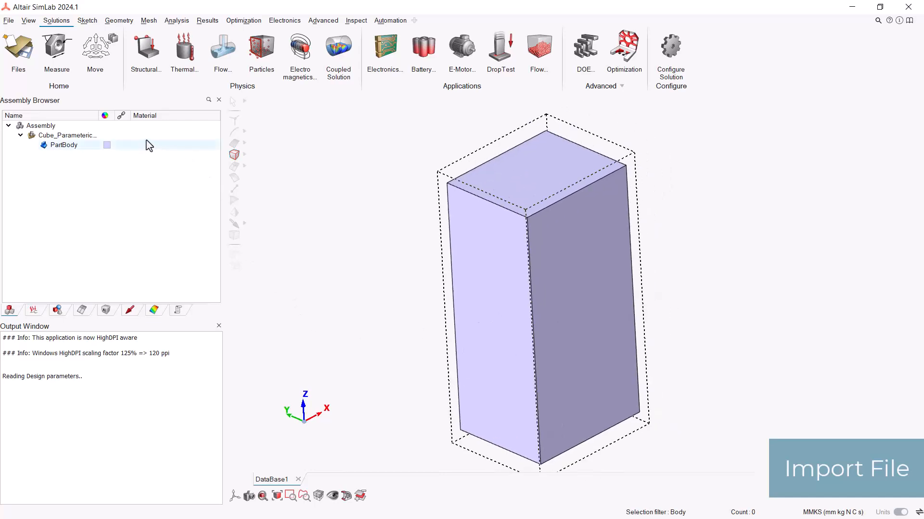
Regenerate the imported Cube_Parameteric model with new values Width 2, Length 8 and Height 1.
left_click(75, 137)
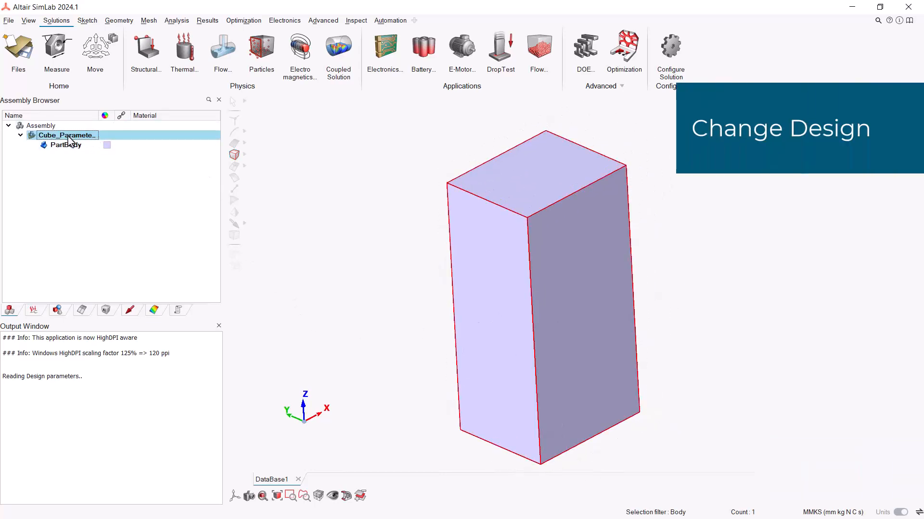
right_click(72, 139)
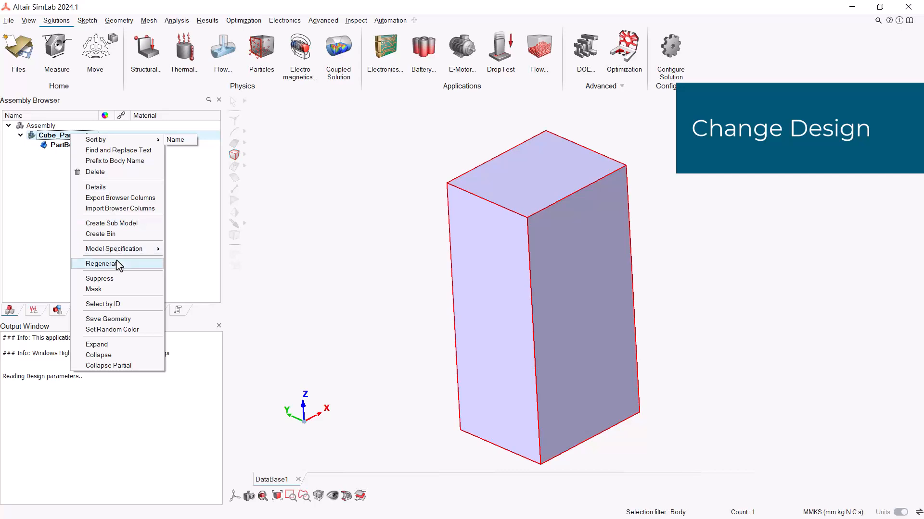
left_click(101, 264)
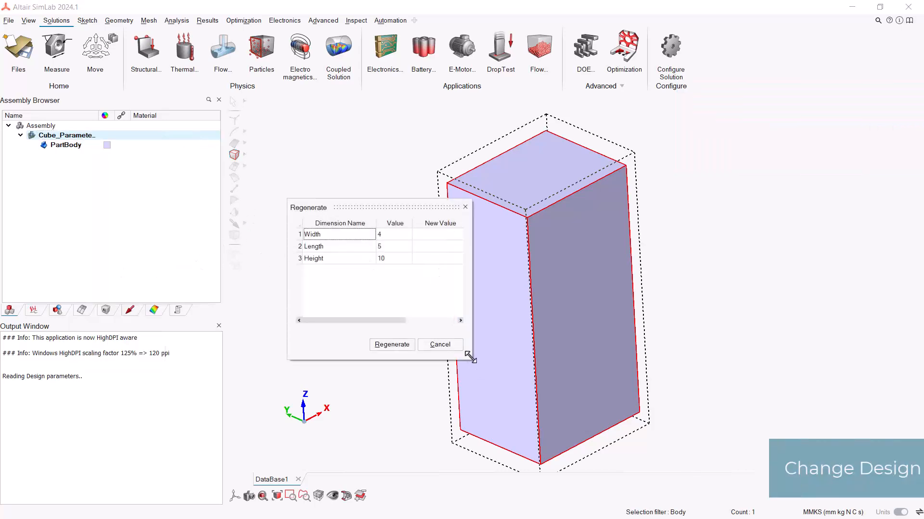
left_click_drag(471, 359, 532, 375)
left_click(447, 235)
left_click(447, 236)
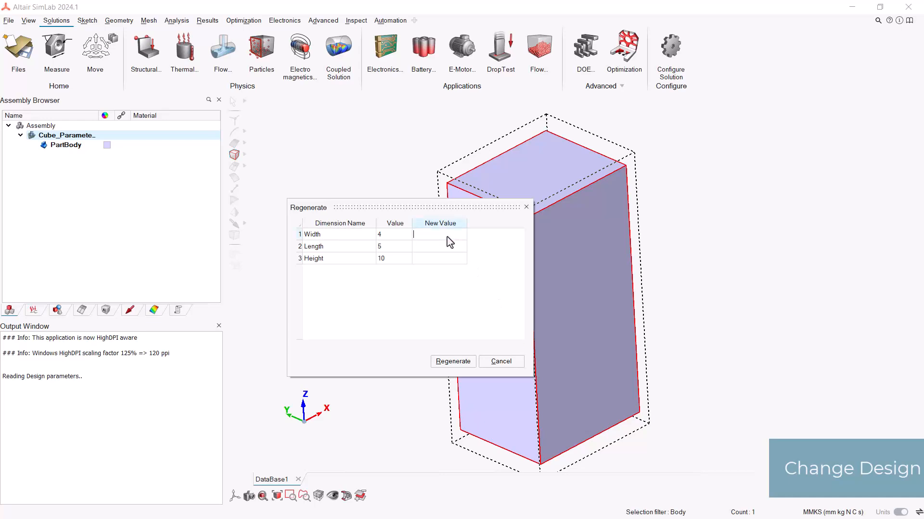
type("2")
key("Return")
type("8")
key("Return")
left_click(452, 362)
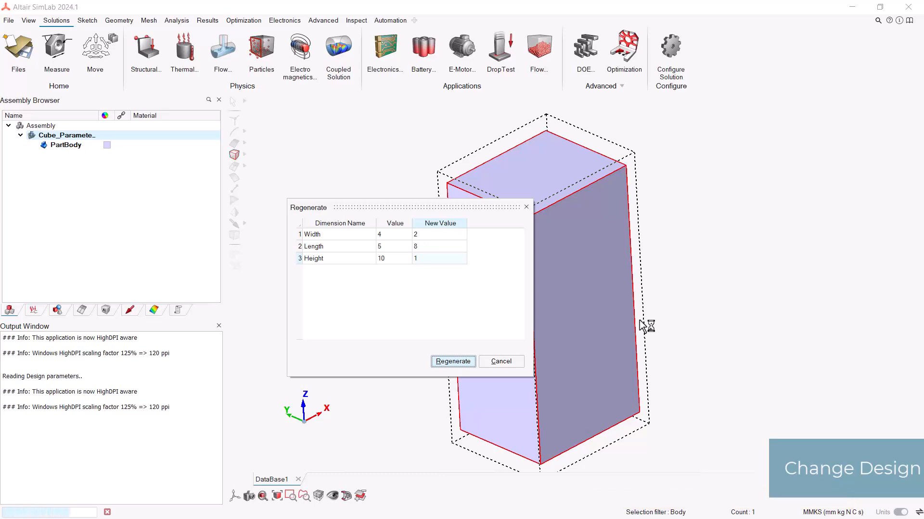
Measure the regenerated PartBody to check its overall dimensions.
middle_click_drag(640, 320, 594, 262)
left_click(57, 48)
left_click(550, 293)
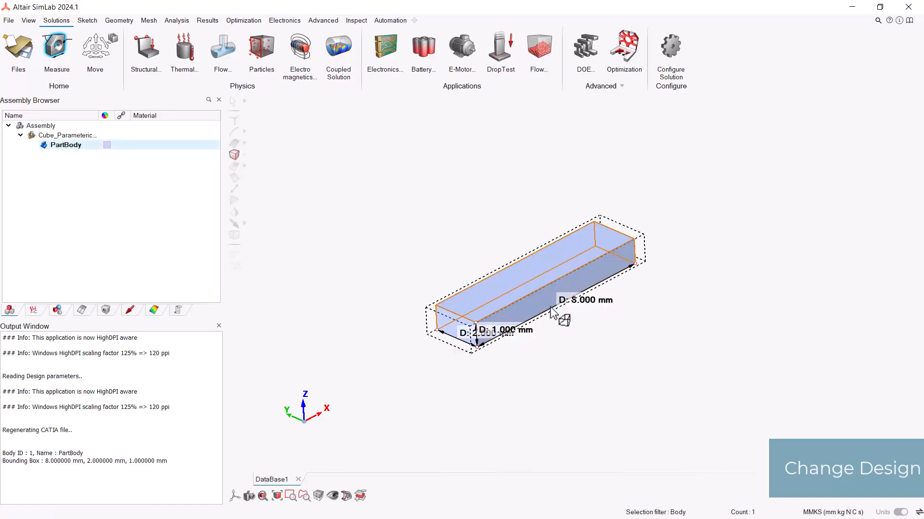
mouse_move(556, 383)
middle_mouse_down()
mouse_move(572, 370)
mouse_move(560, 385)
mouse_move(480, 355)
middle_mouse_up()
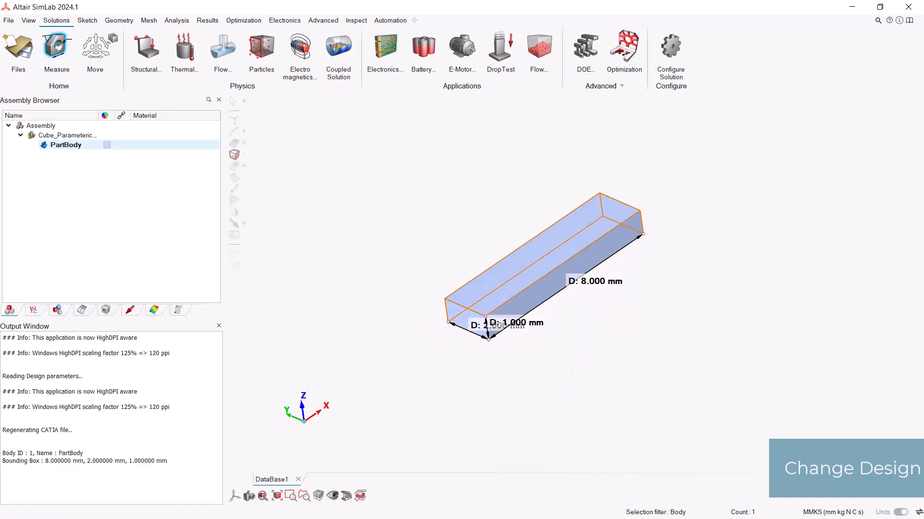